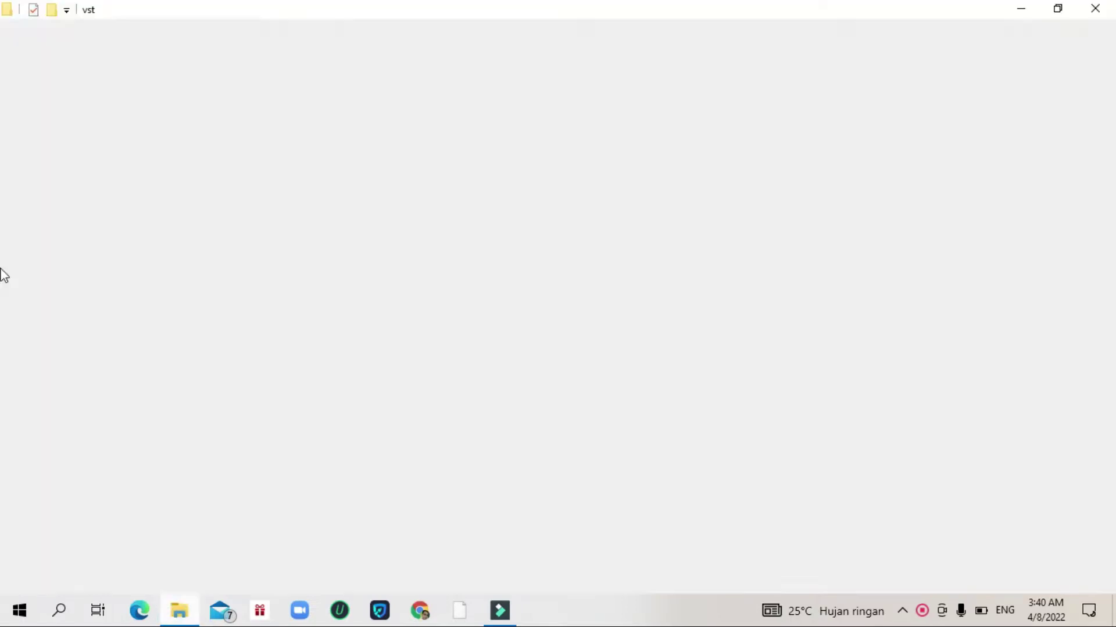
# Step: Extract the mvMeter2nogpu_Installer_WIN_240 archive directly into the current vst folder
pyautogui.click(248, 124)
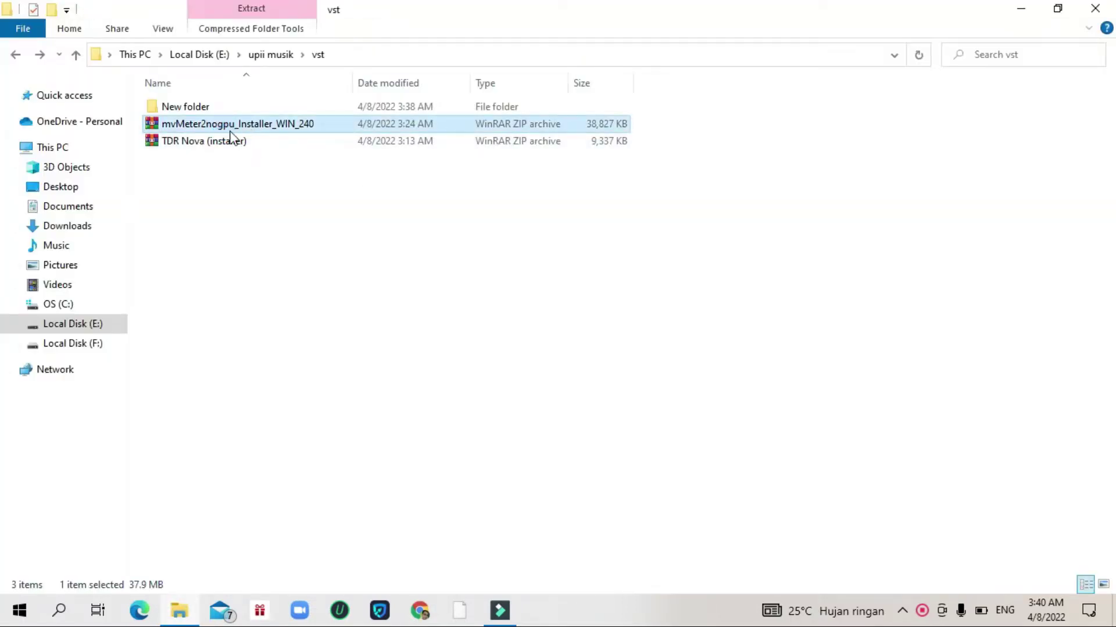
pyautogui.rightClick(232, 134)
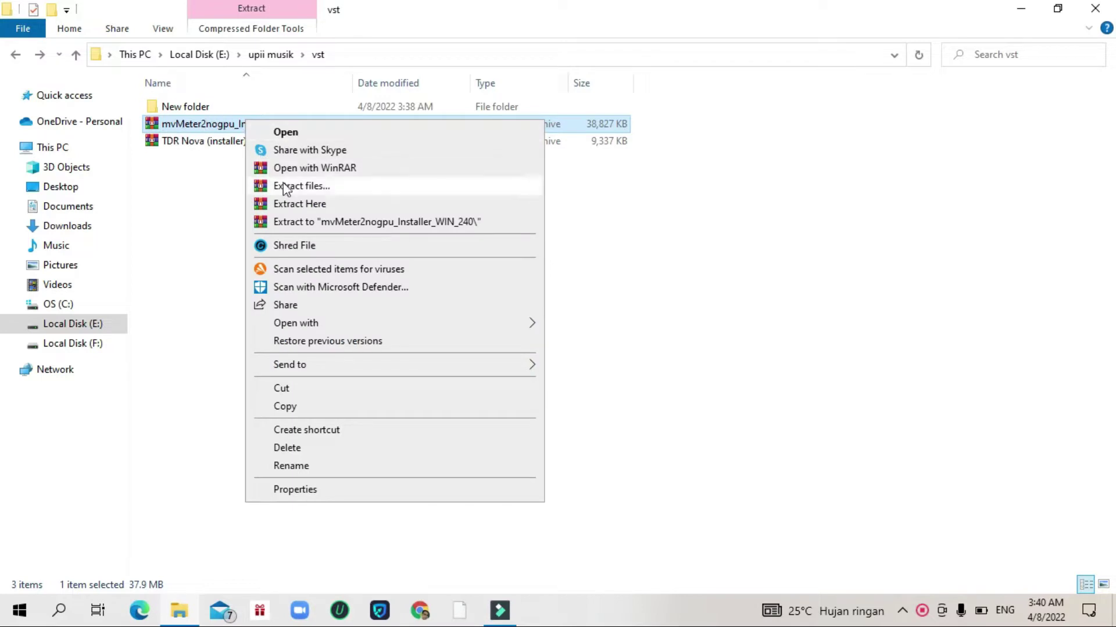
pyautogui.click(314, 201)
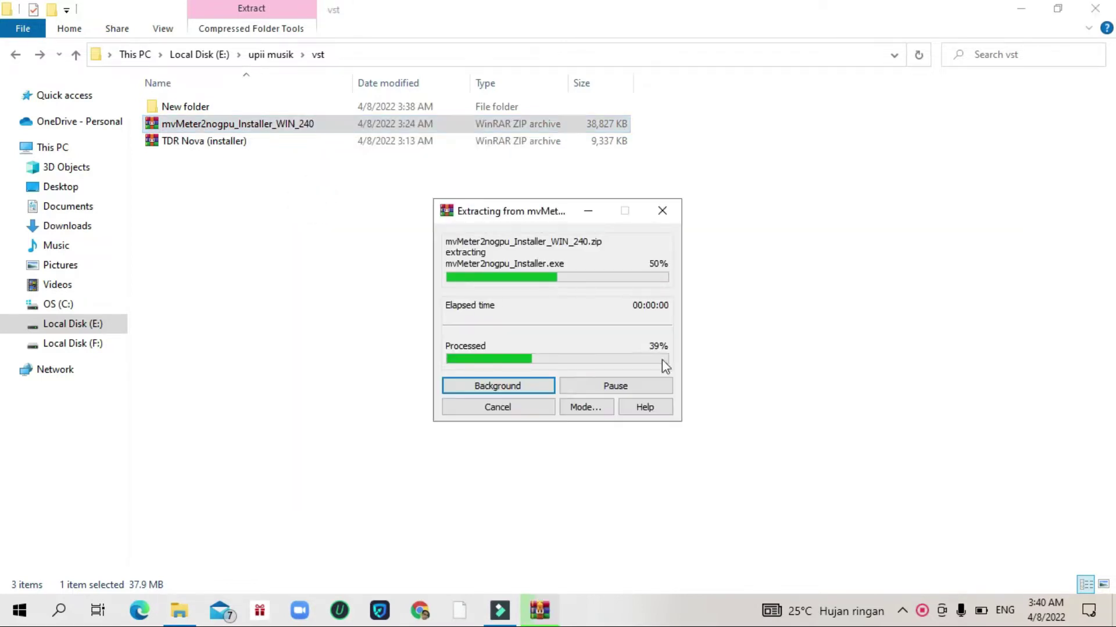
pyautogui.click(278, 203)
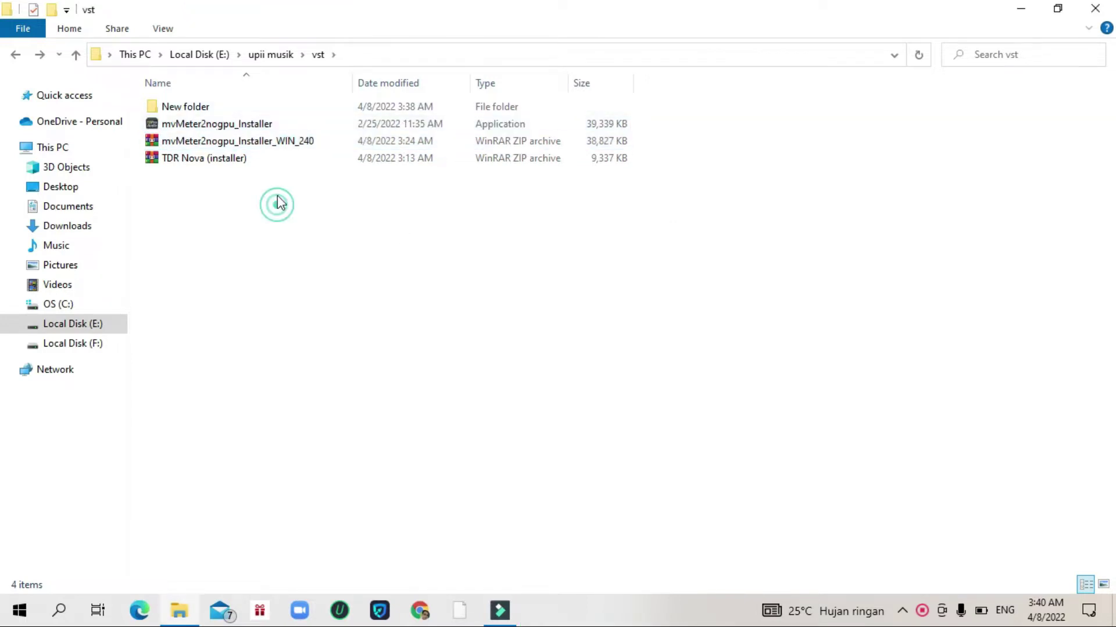
# Step: Run the extracted mvMeter2nogpu_Installer as administrator and agree to continue with the installation
pyautogui.doubleClick(218, 125)
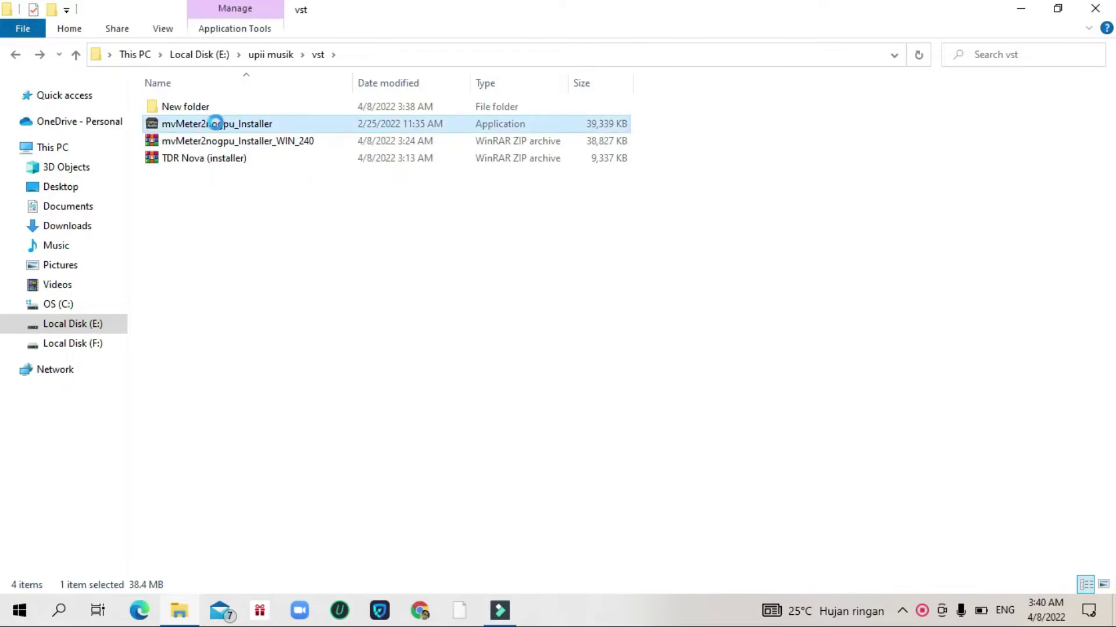
pyautogui.rightClick(217, 124)
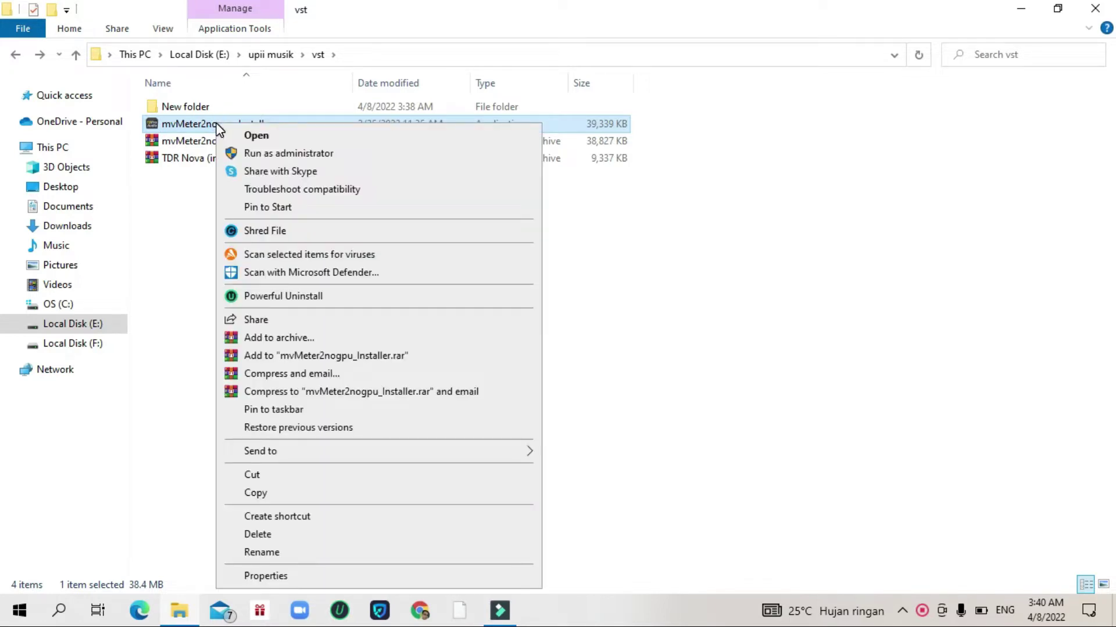
pyautogui.click(349, 154)
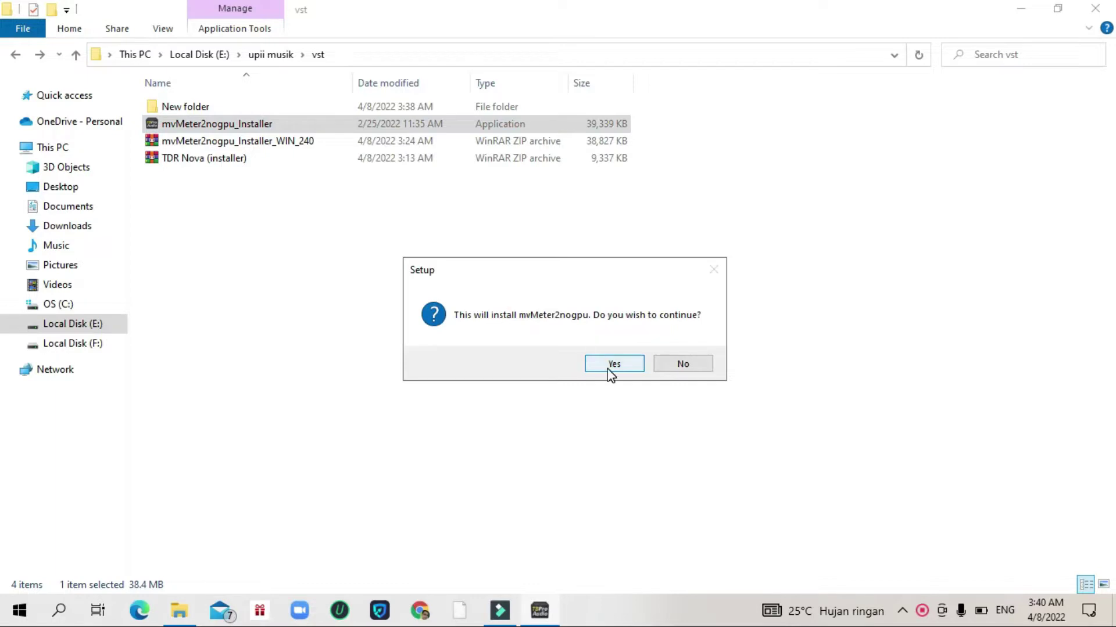
pyautogui.click(609, 364)
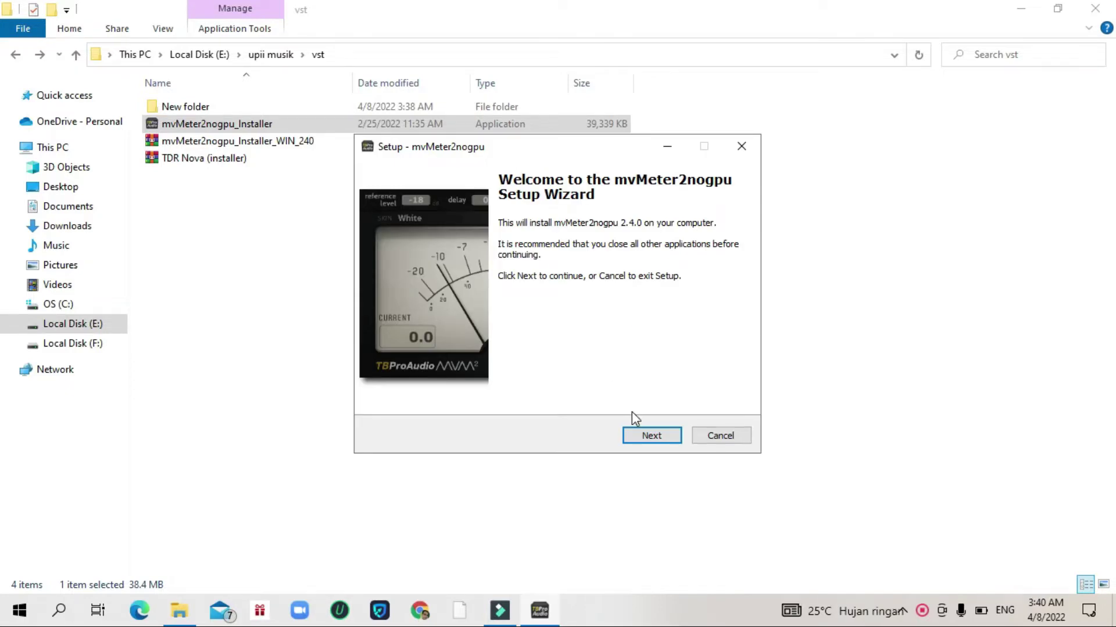
# Step: Go through the setup wizard's changelog and accept the license agreement
pyautogui.click(653, 435)
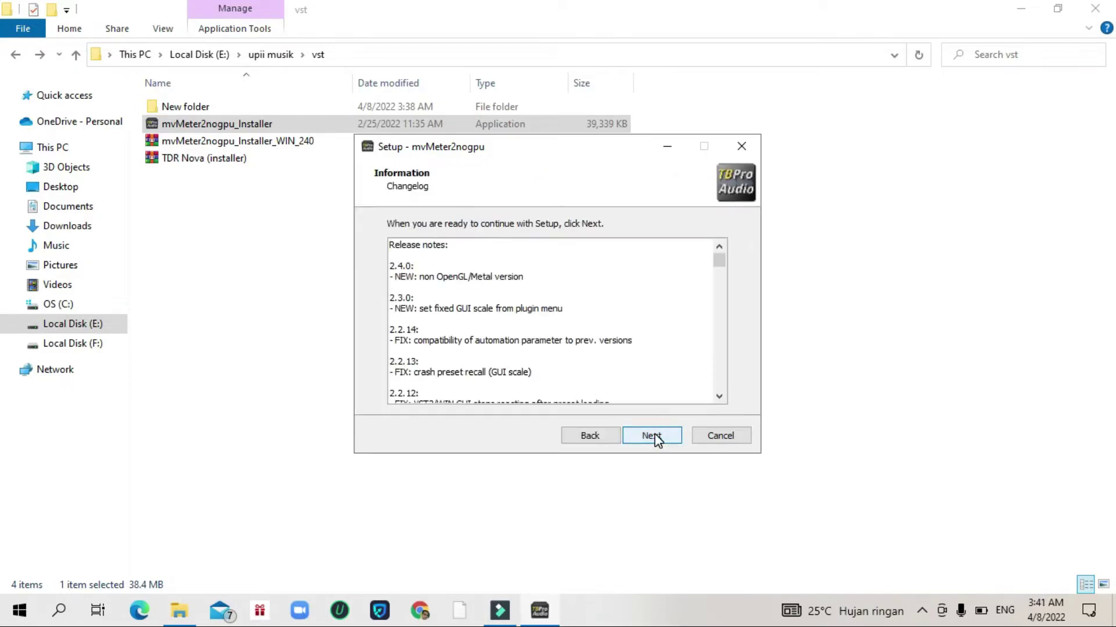
pyautogui.scroll(-12, 673, 314)
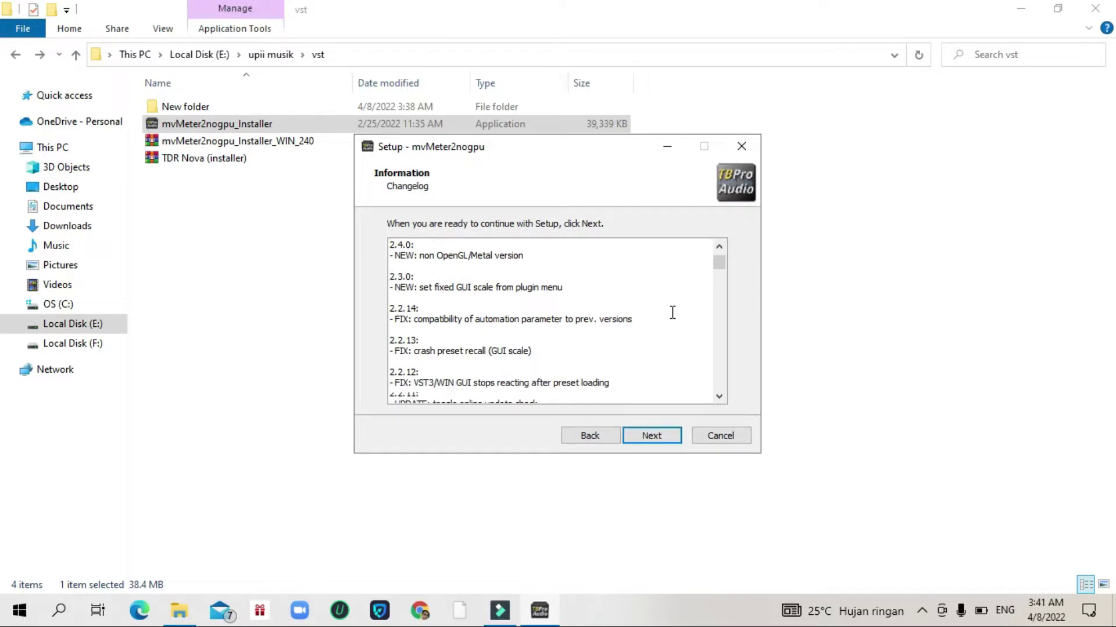
pyautogui.scroll(-20, 672, 314)
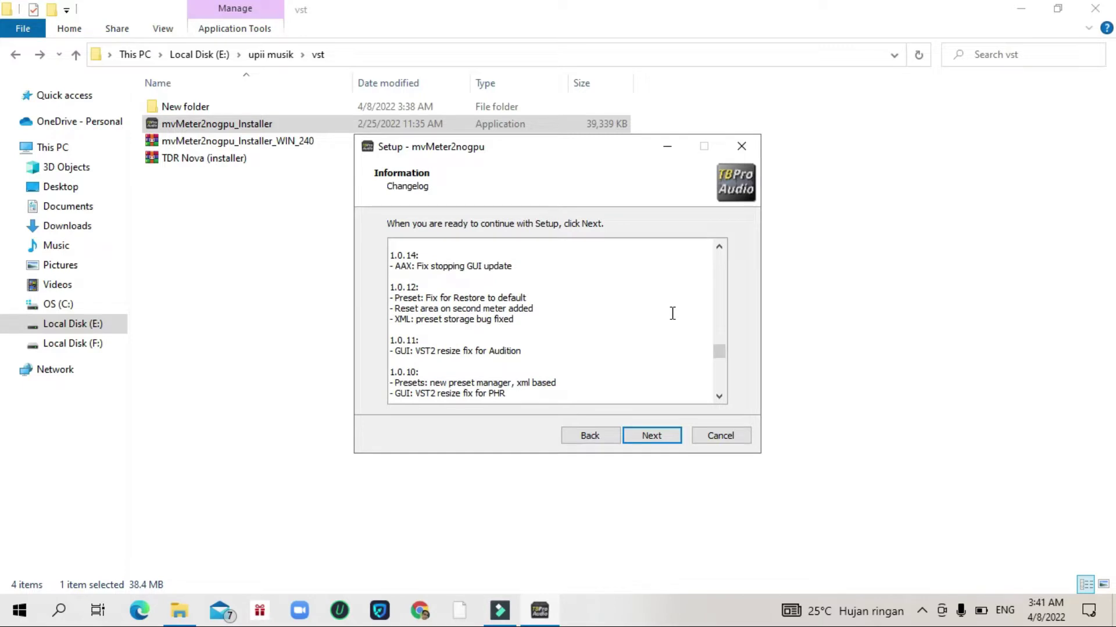
pyautogui.scroll(-12, 598, 360)
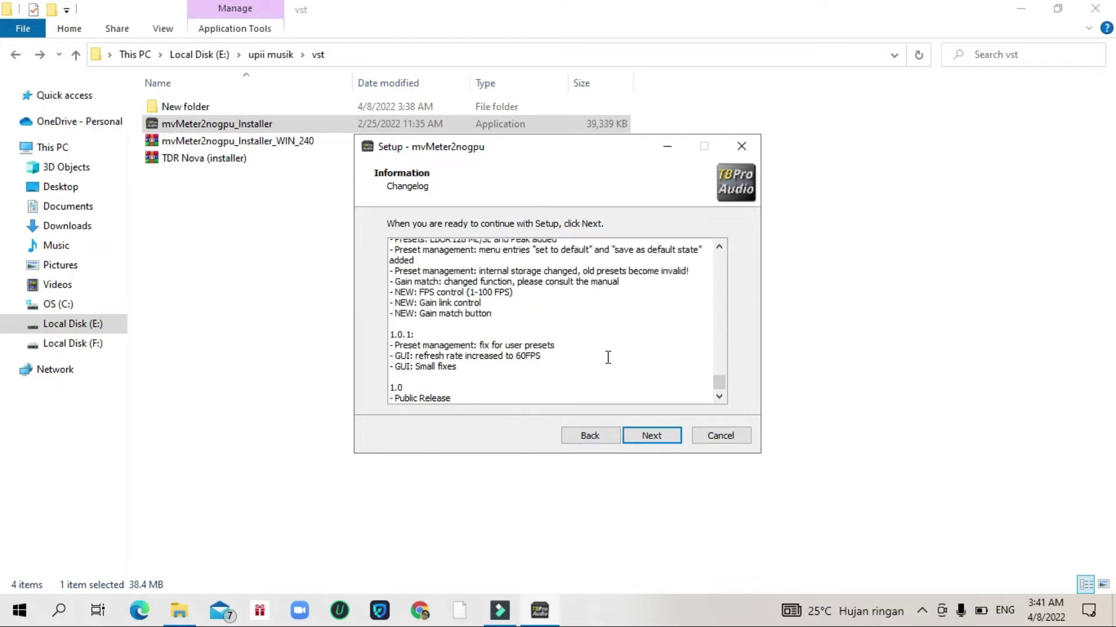
pyautogui.click(661, 439)
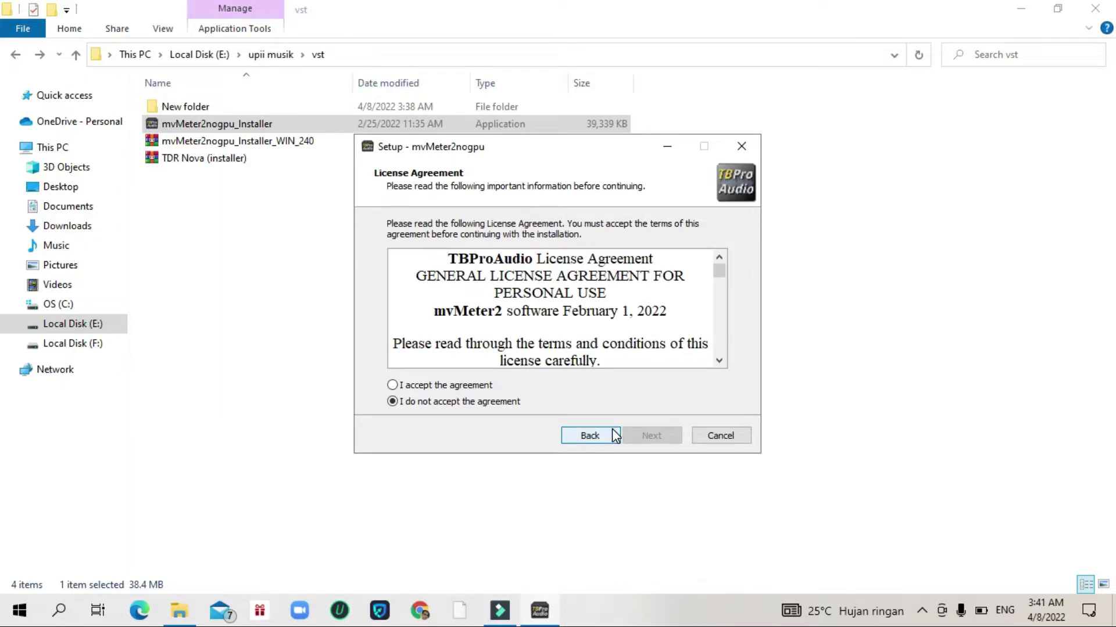
pyautogui.click(394, 386)
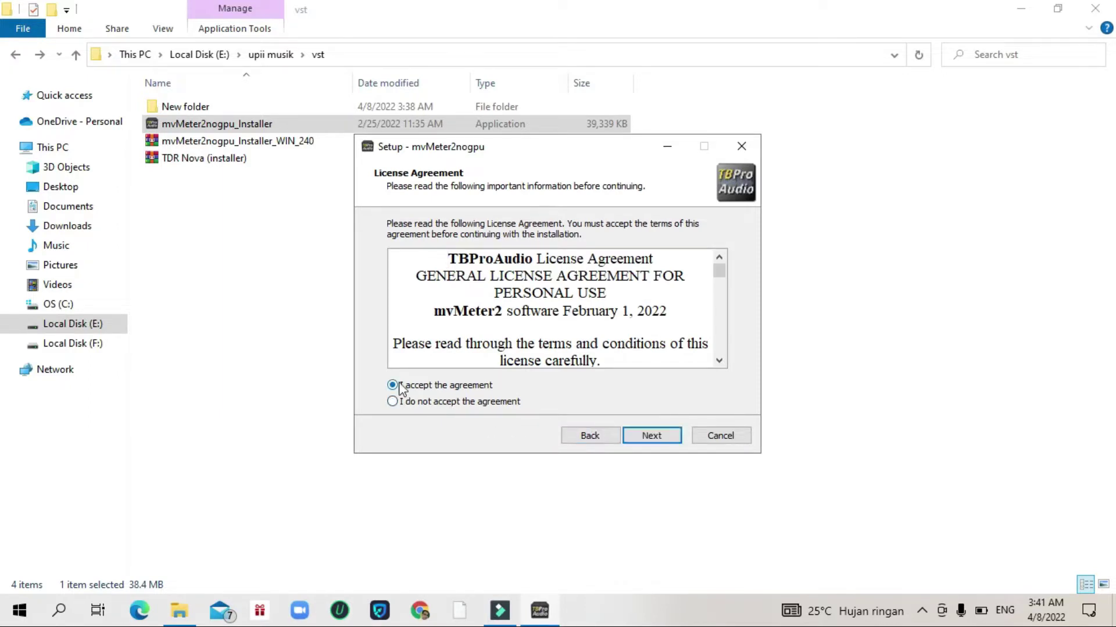
pyautogui.click(653, 440)
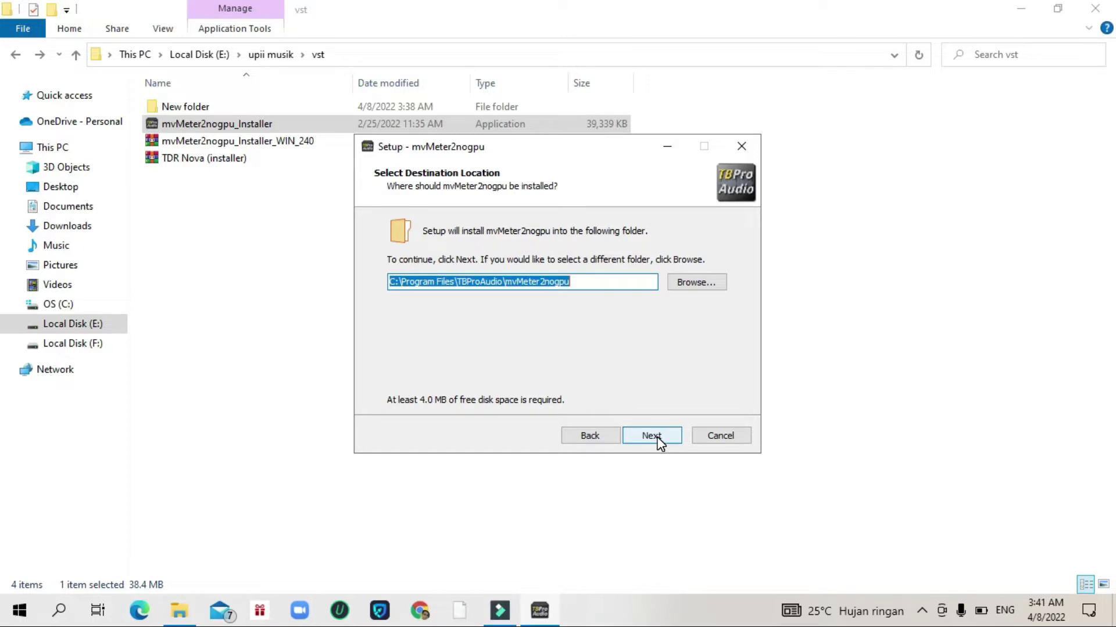
# Step: Accept the default destination, the Full installation components and the default x32 and x64 plugin directories
pyautogui.click(653, 440)
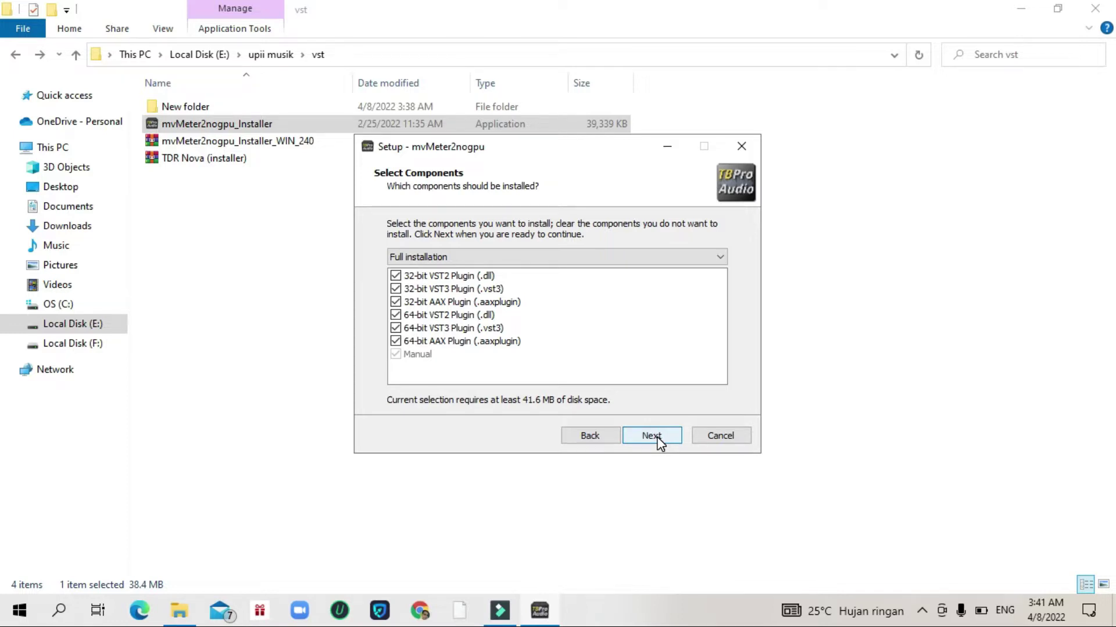
pyautogui.click(651, 437)
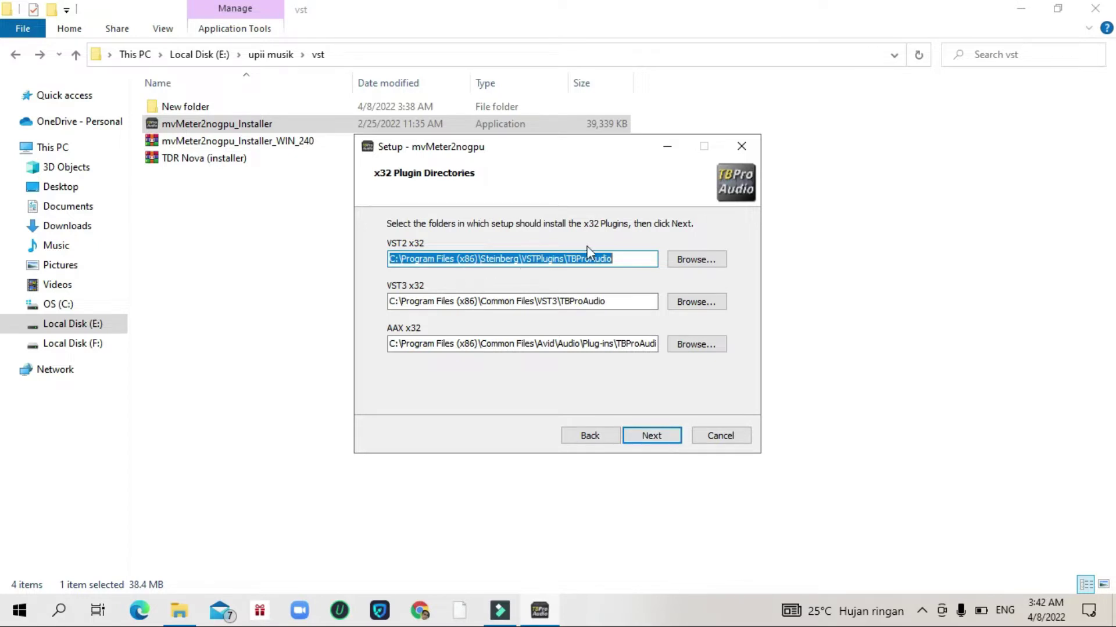
pyautogui.click(652, 435)
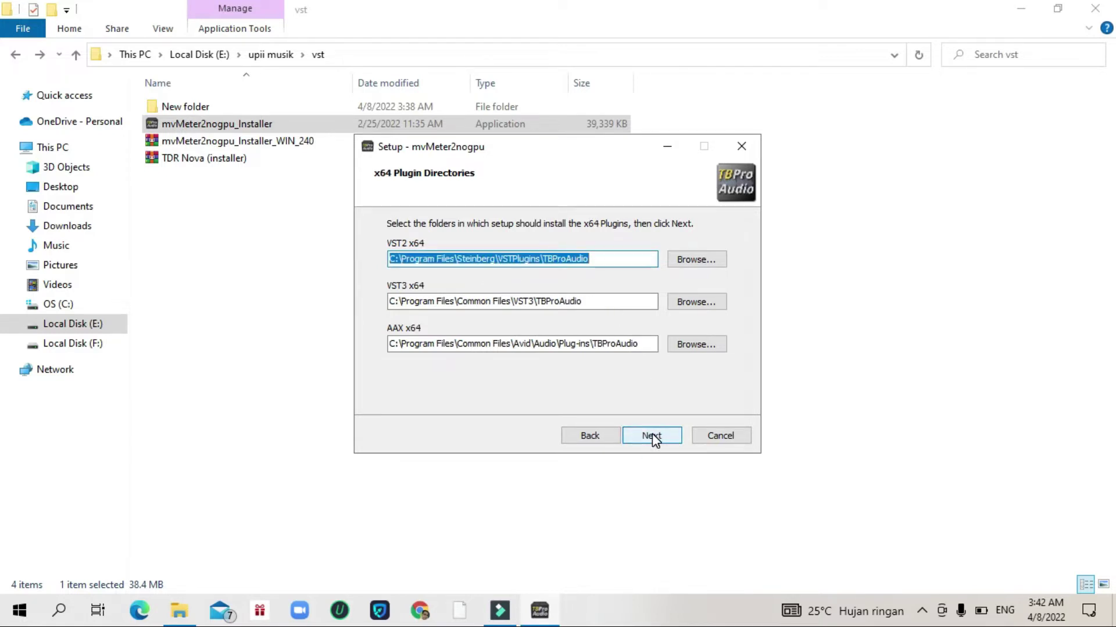
pyautogui.click(652, 435)
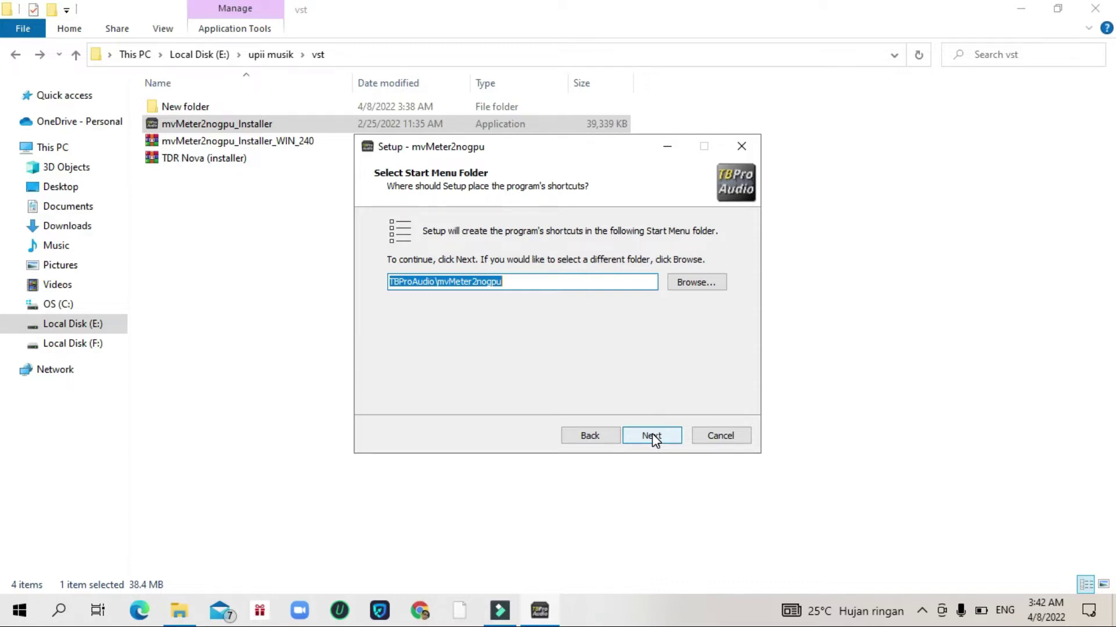
# Step: Install mvMeter2nogpu with the default Start Menu folder and finish setup without viewing readme-win.rtf
pyautogui.click(652, 436)
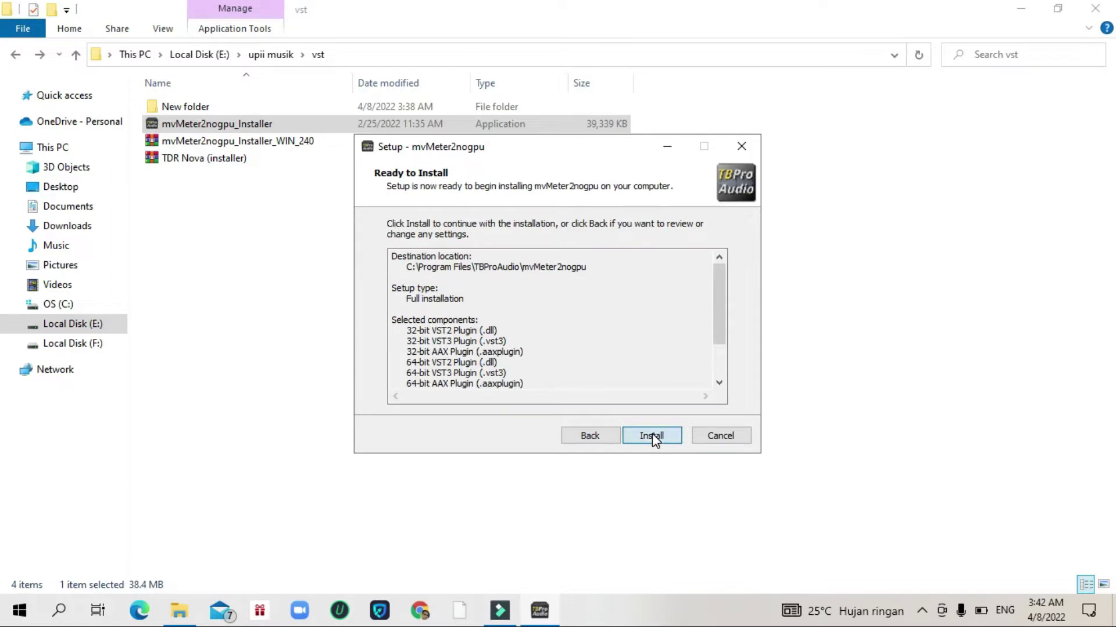
pyautogui.click(652, 436)
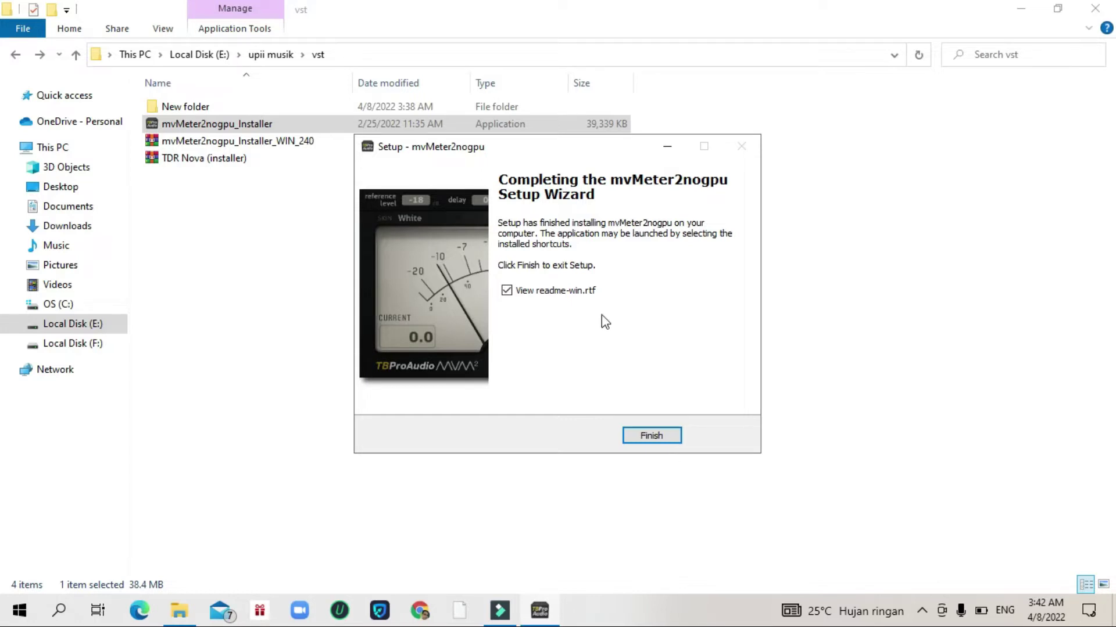
pyautogui.click(507, 289)
pyautogui.click(648, 437)
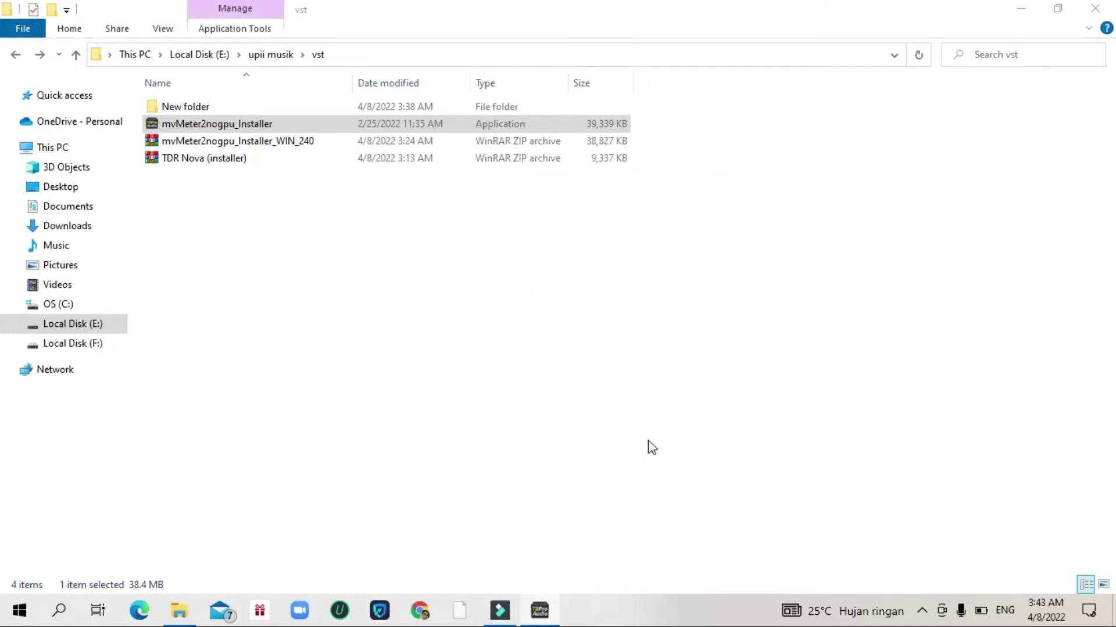
# Step: Minimize the vst folder window, dismiss the IObit Uninstaller notification and refresh the desktop
pyautogui.click(1019, 9)
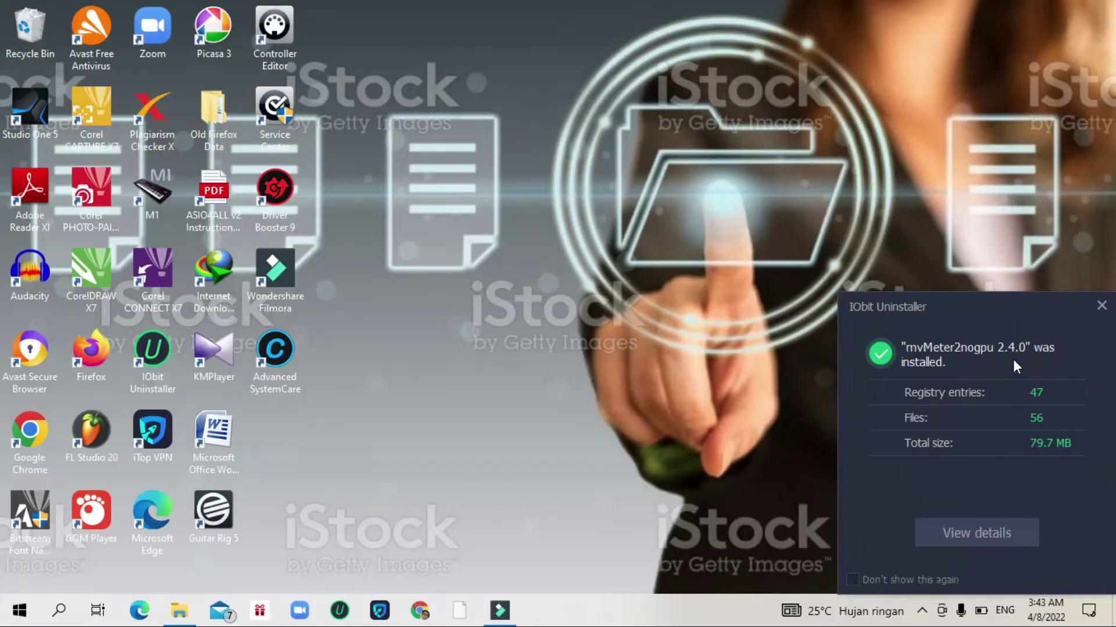
pyautogui.click(1101, 305)
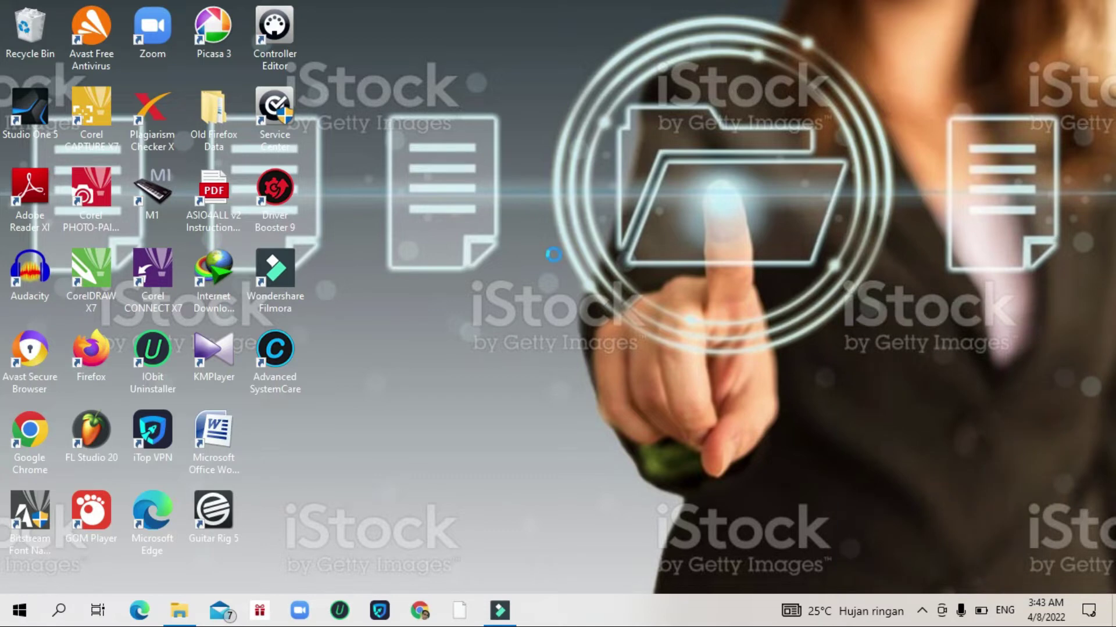
pyautogui.rightClick(552, 251)
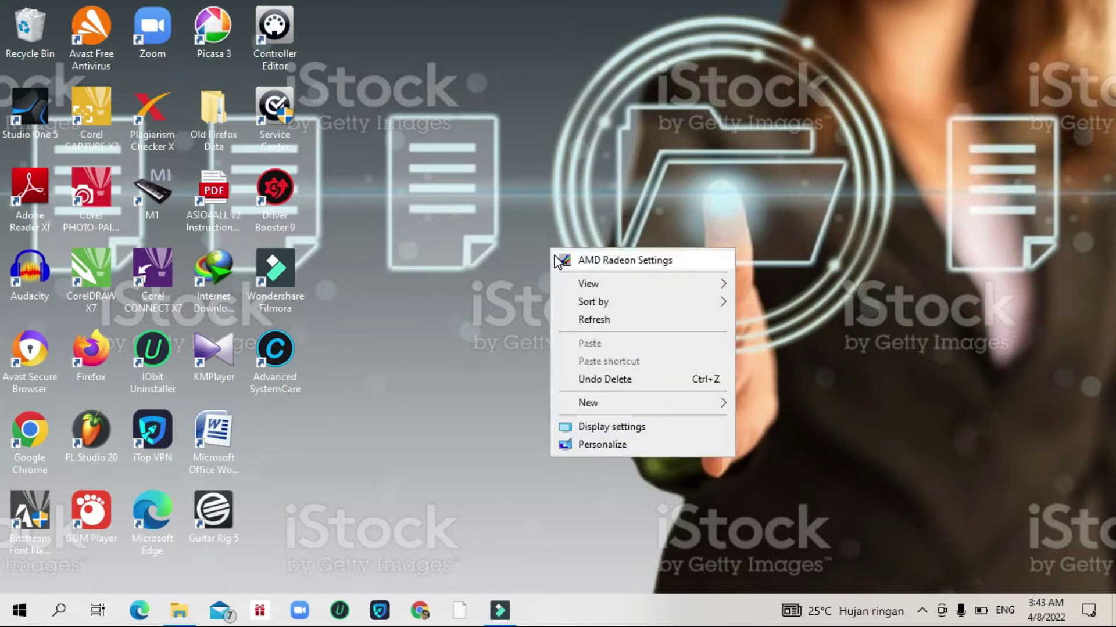
pyautogui.click(604, 320)
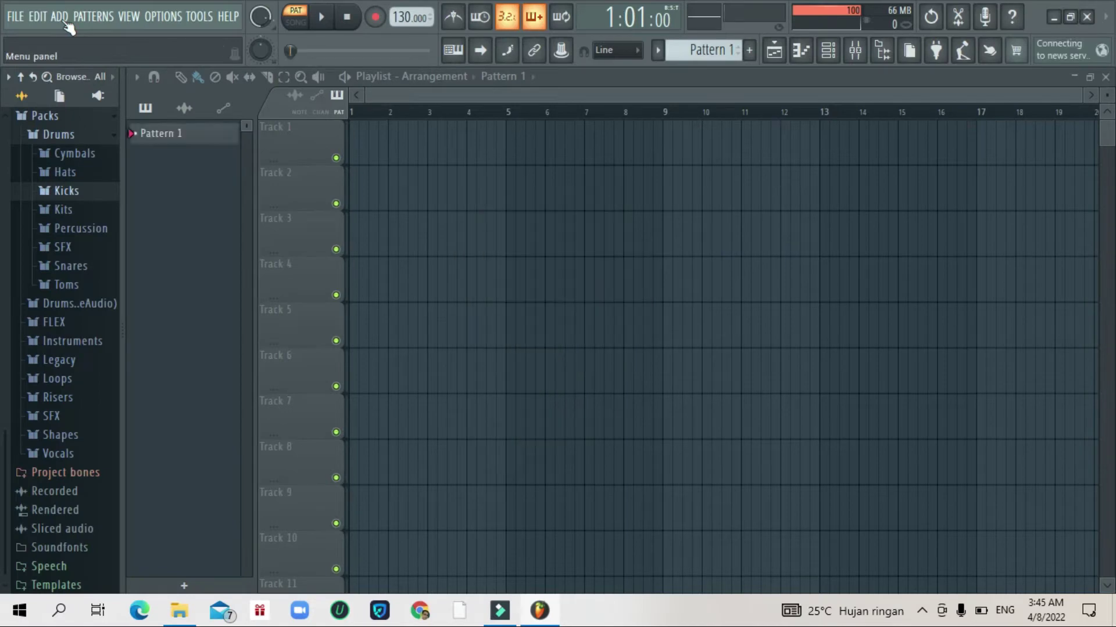
# Step: In FL Studio, open the Plugin Manager from the list of additional generator plugins
pyautogui.click(93, 16)
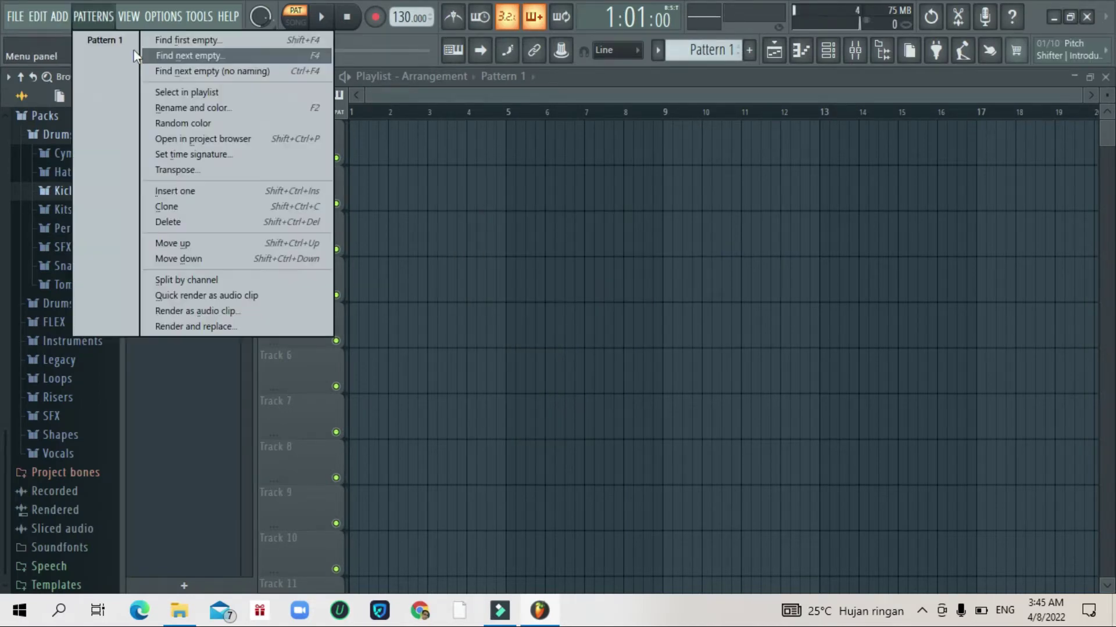
pyautogui.click(65, 18)
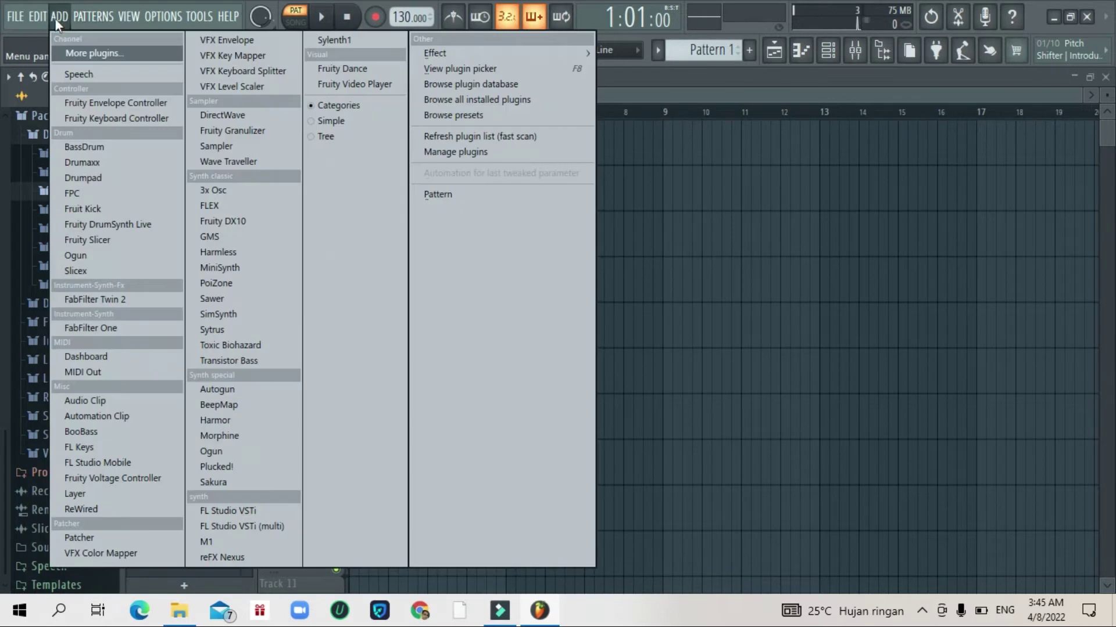
pyautogui.click(74, 56)
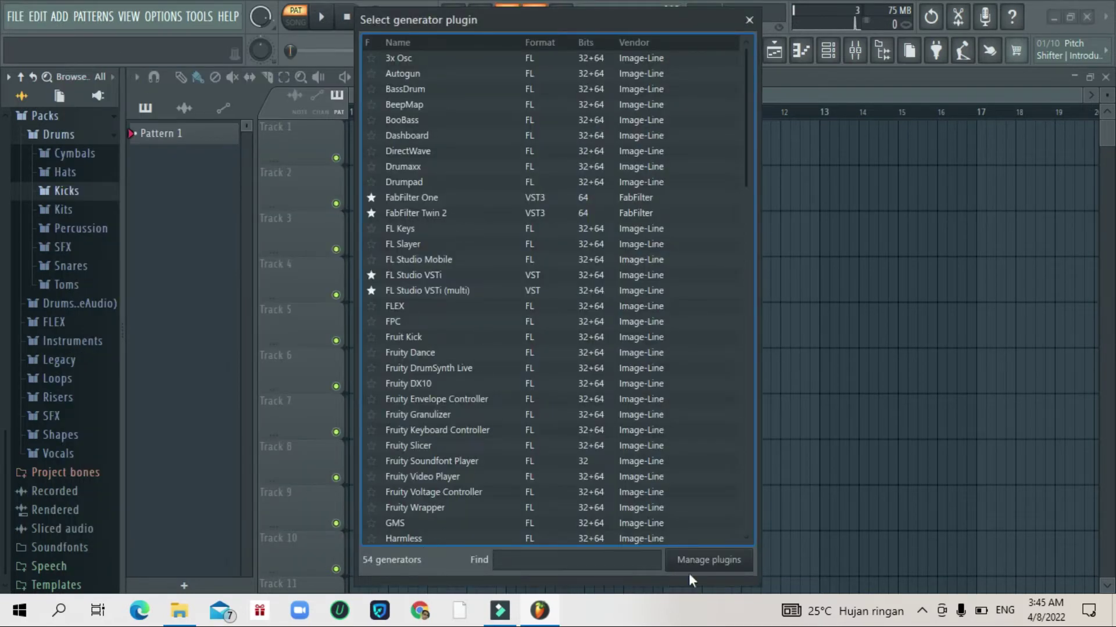
pyautogui.click(714, 562)
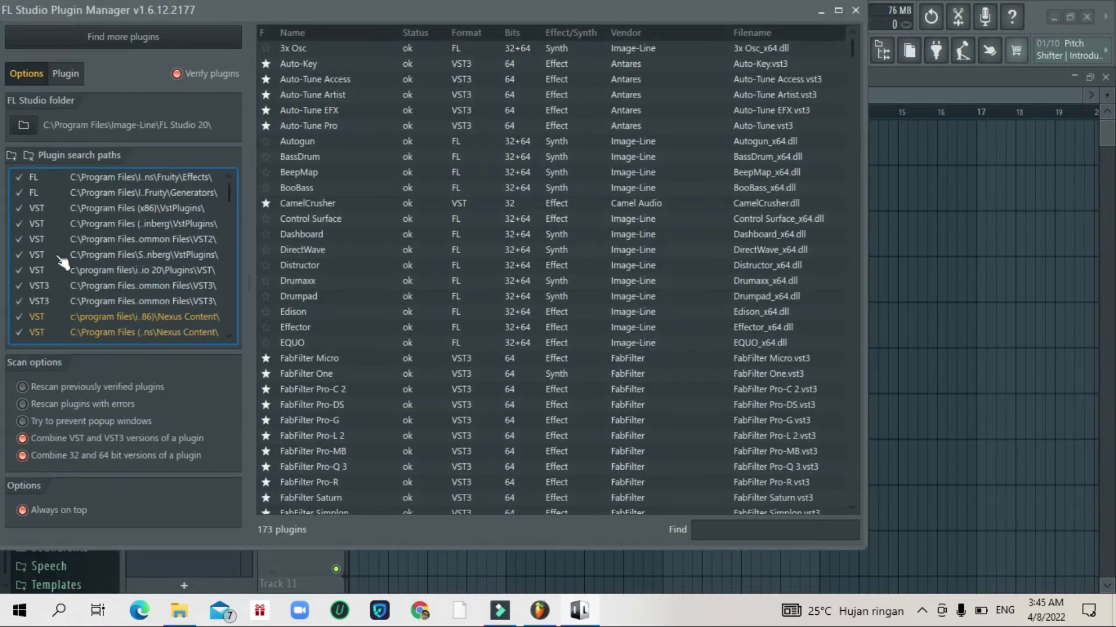
# Step: Start adding a plugin search path and browse to the Program Files folder on drive OS (C:)
pyautogui.click(13, 157)
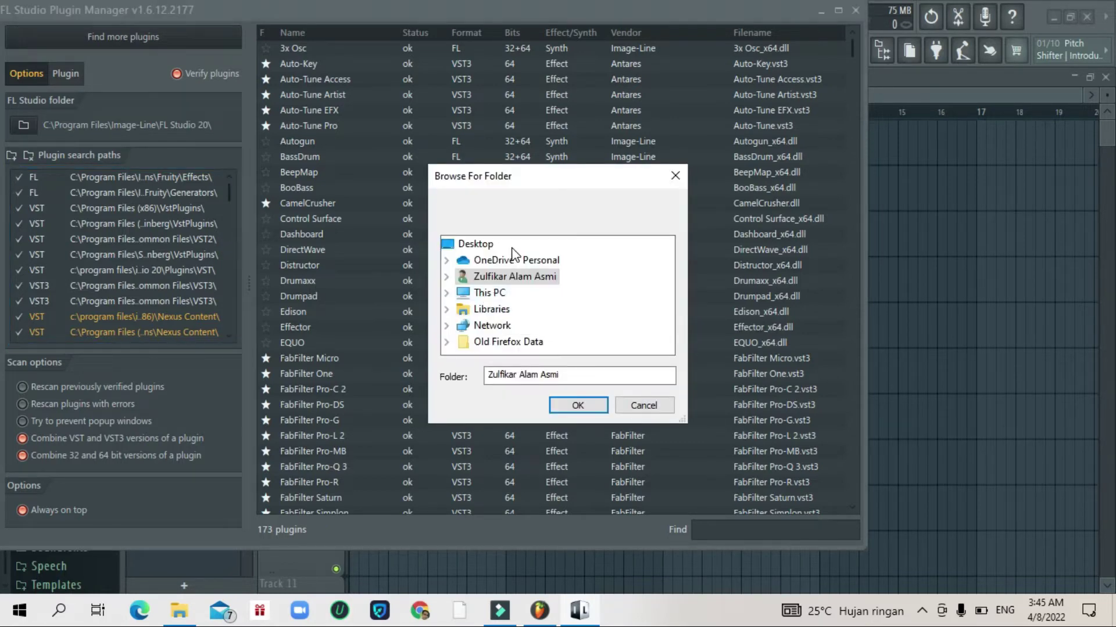
pyautogui.click(472, 244)
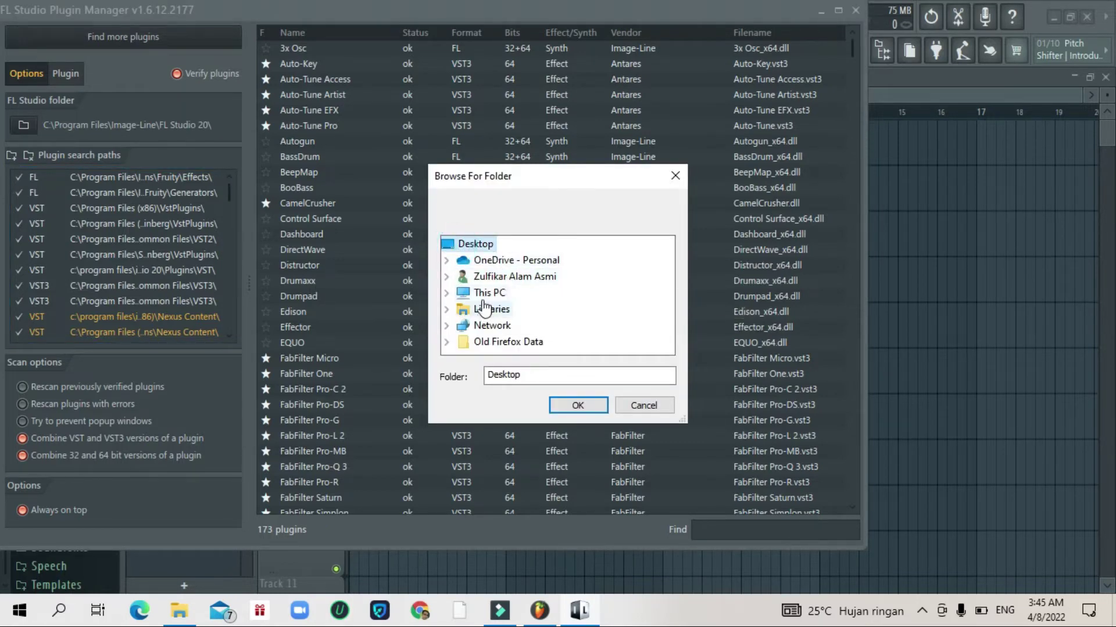
pyautogui.click(459, 295)
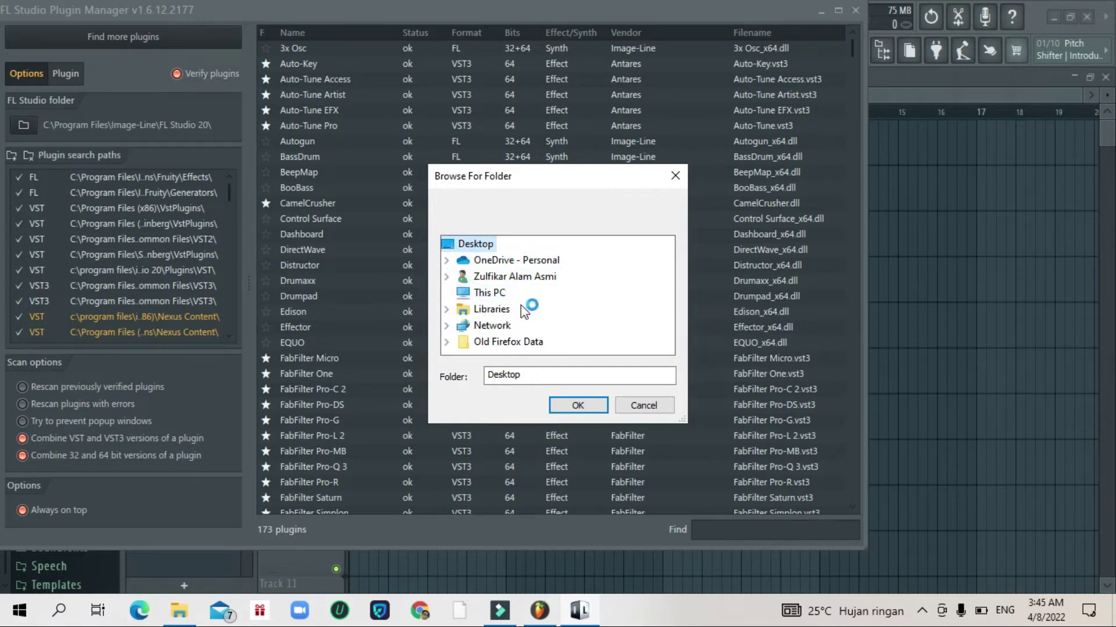
pyautogui.scroll(-2, 535, 309)
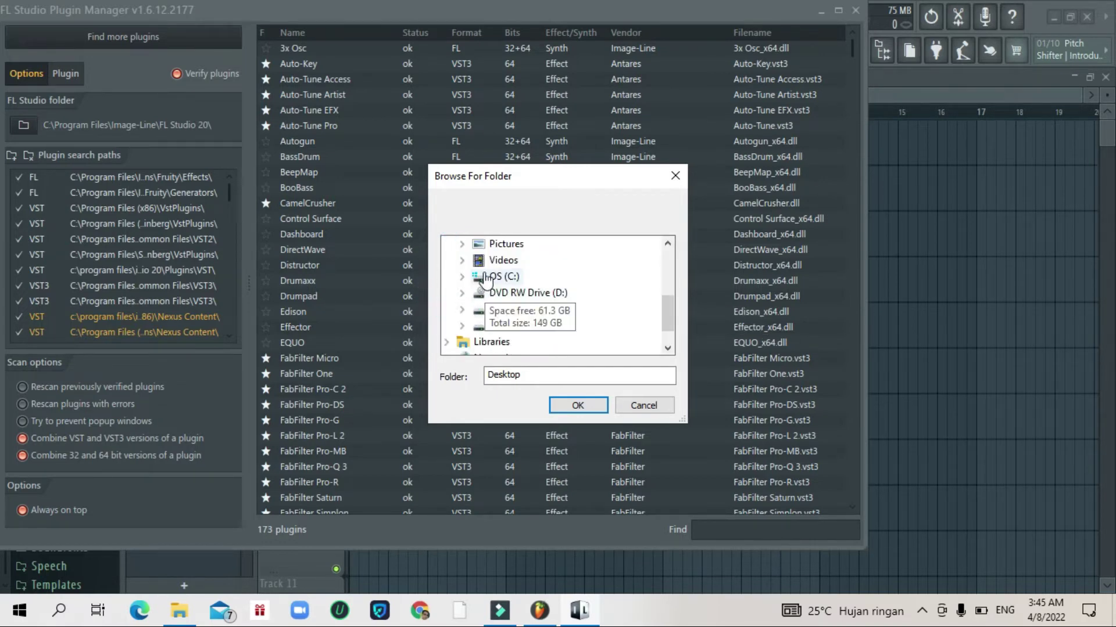
pyautogui.doubleClick(520, 278)
pyautogui.scroll(-2, 543, 314)
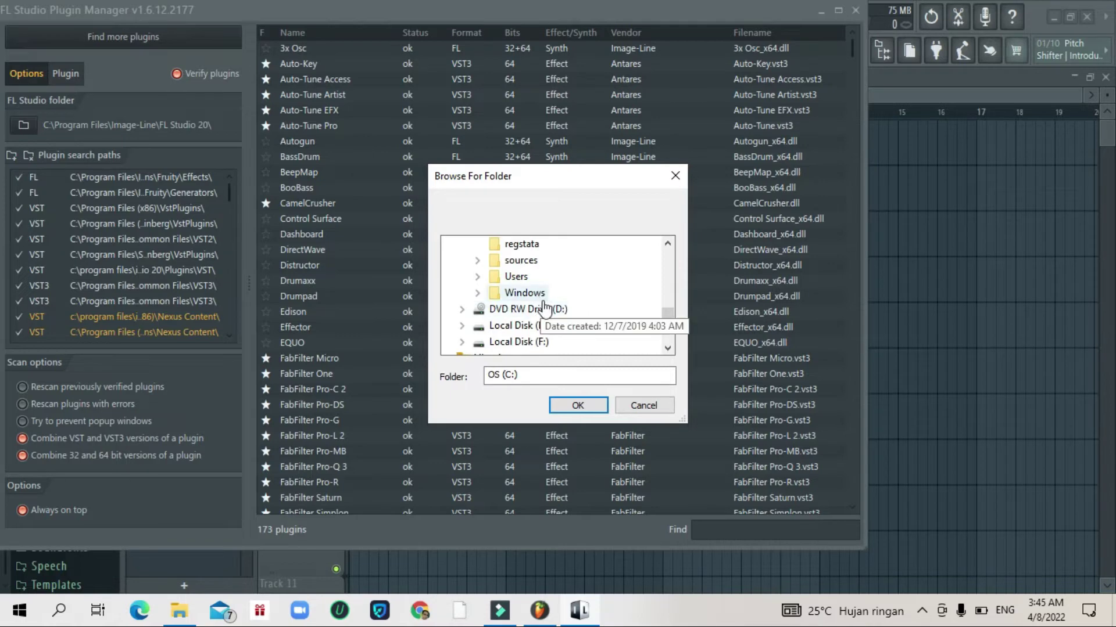
pyautogui.scroll(1, 540, 276)
pyautogui.doubleClick(541, 261)
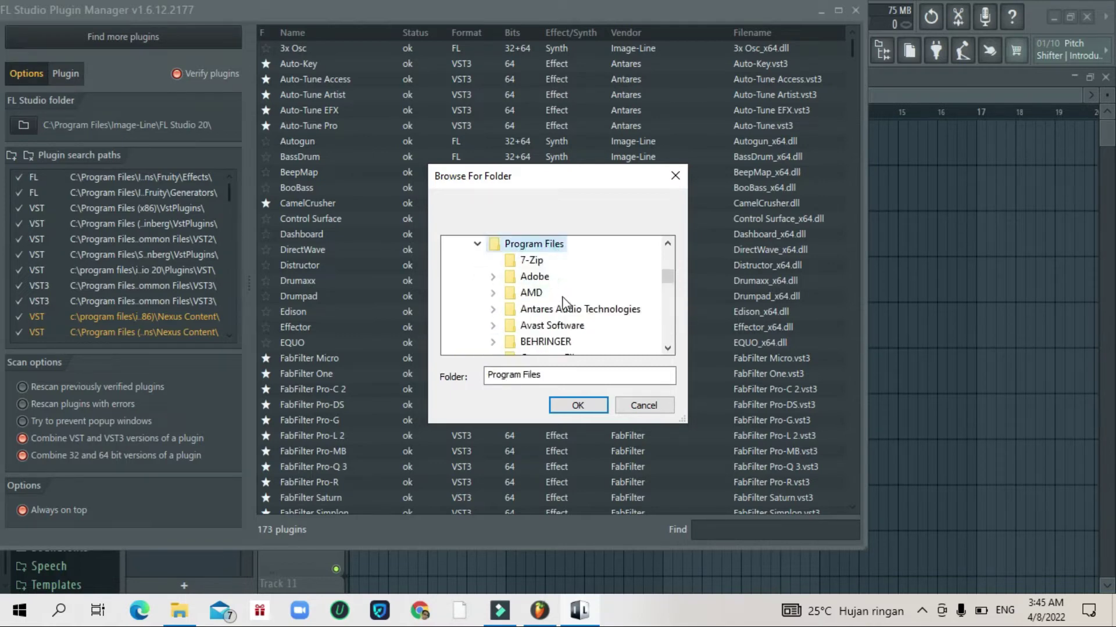
# Step: Add the TBProAudio folder under Steinberg\VstPlugins in Program Files as a plugin search path
pyautogui.scroll(-3, 559, 311)
pyautogui.scroll(2, 559, 323)
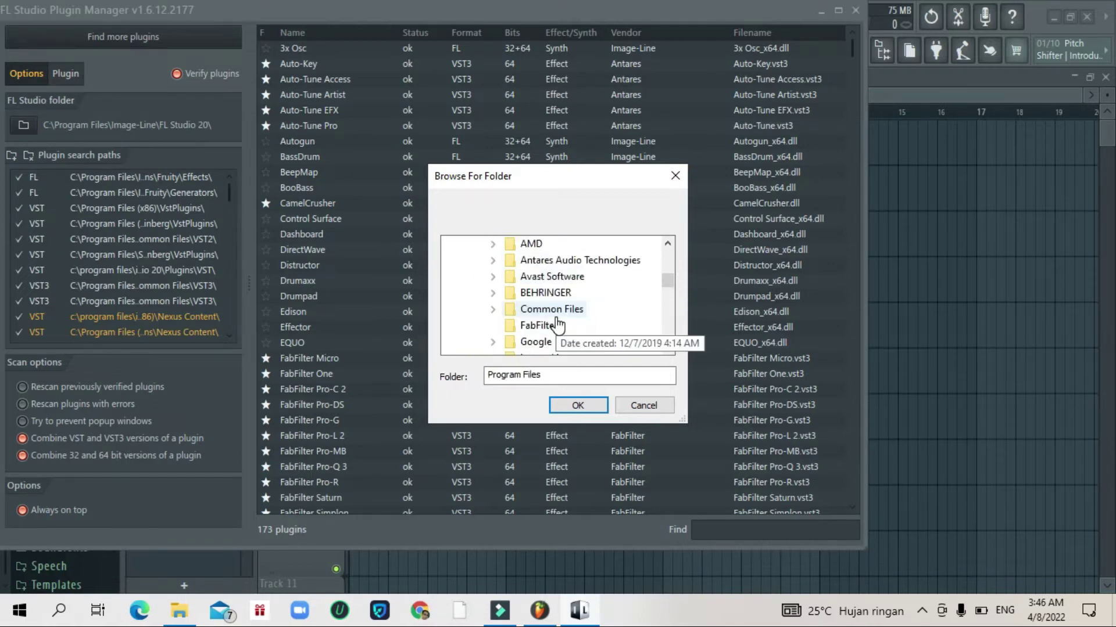
pyautogui.scroll(-3, 557, 326)
pyautogui.scroll(-3, 555, 326)
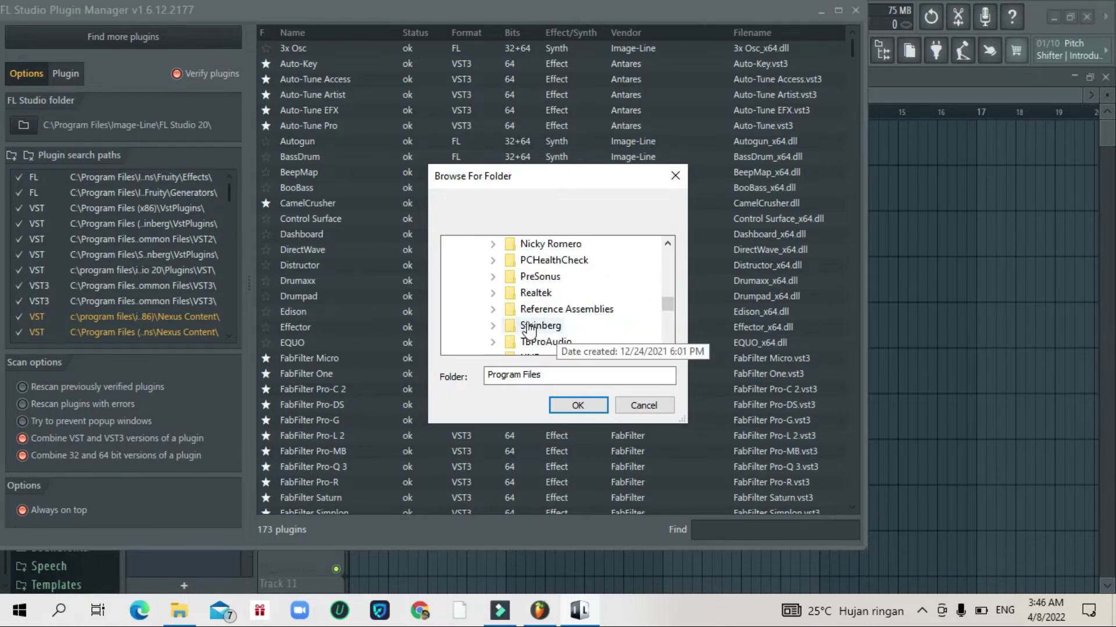
pyautogui.click(493, 325)
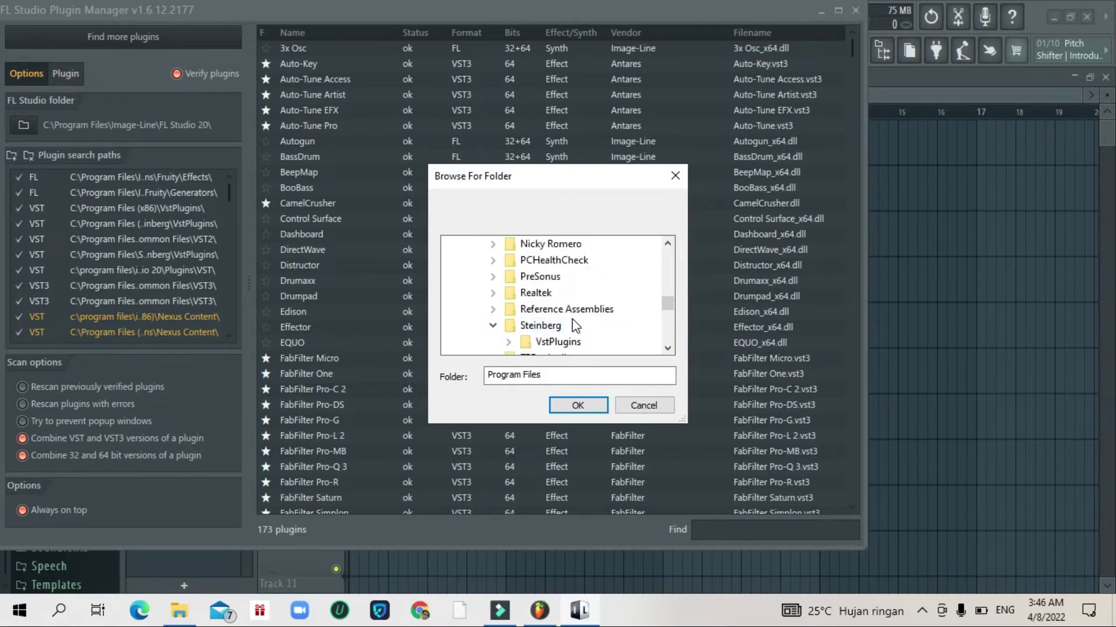
pyautogui.click(508, 341)
pyautogui.scroll(-1, 599, 316)
pyautogui.click(581, 294)
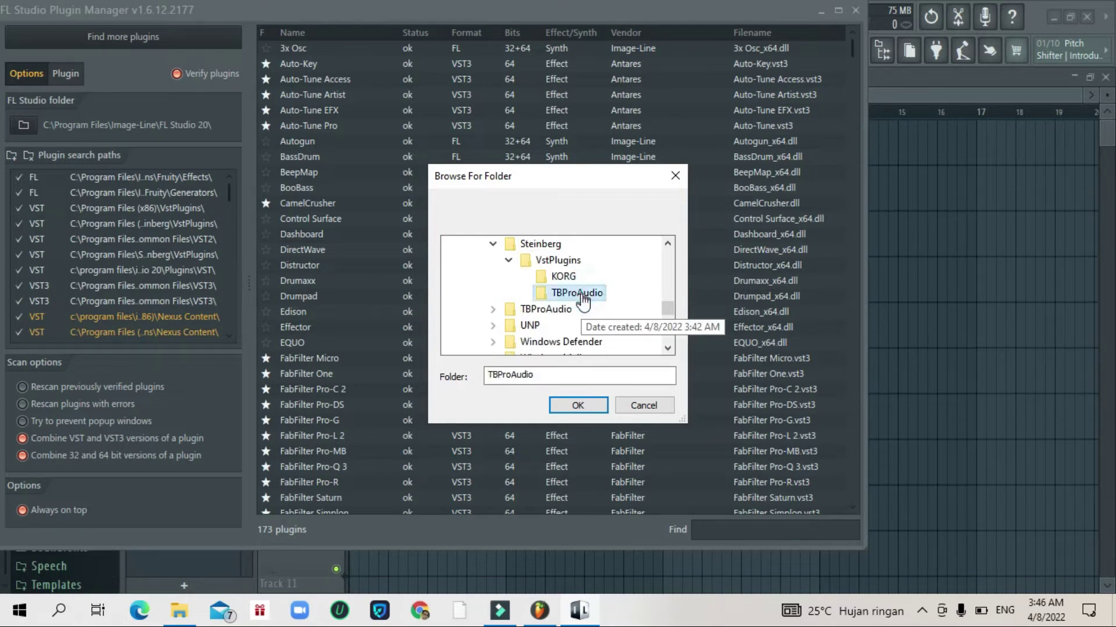
pyautogui.click(604, 408)
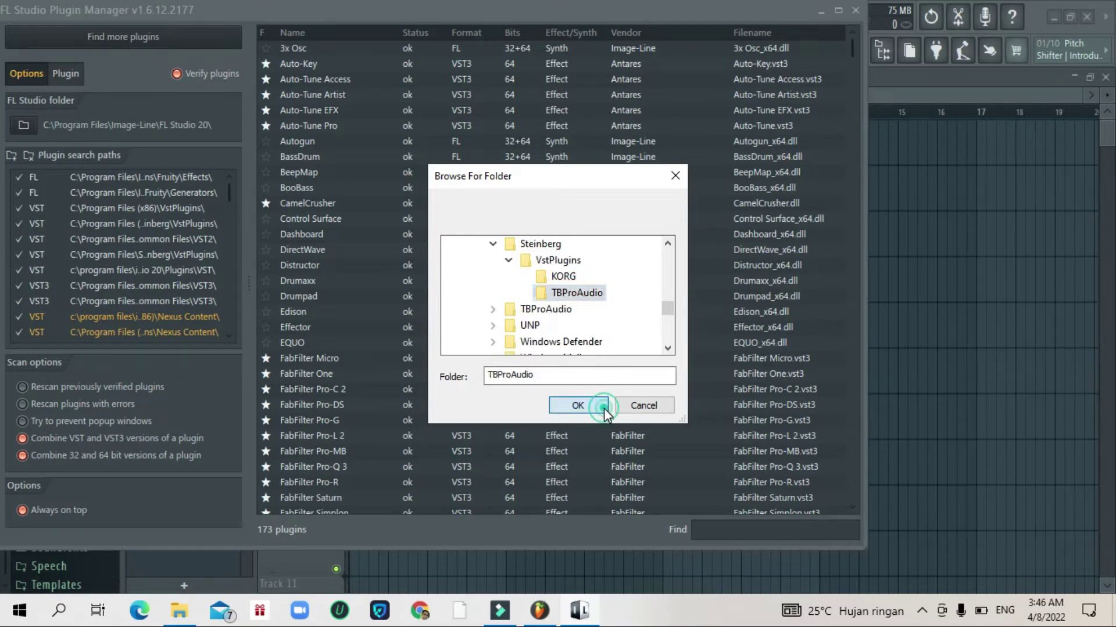
# Step: Check for the TBProAudio path in the plugin search paths and scan for plugins with verification enabled
pyautogui.scroll(-3, 146, 328)
pyautogui.scroll(-2, 147, 328)
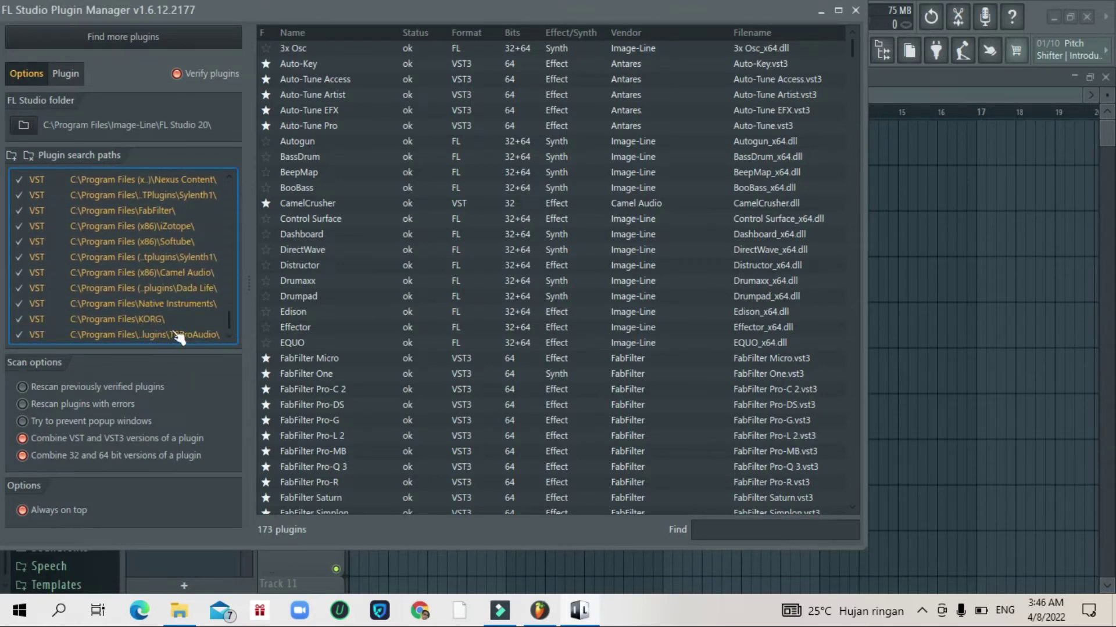
pyautogui.click(198, 74)
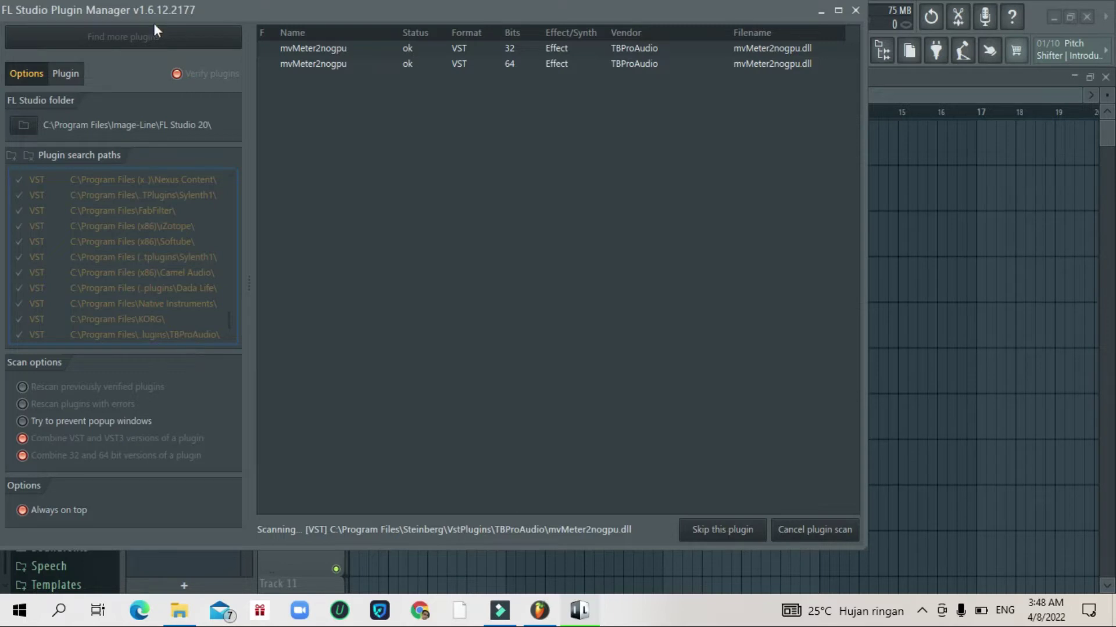
# Step: Try to mark the 32-bit and 64-bit mvMeter2nogpu entries as favorites during the scan
pyautogui.click(269, 54)
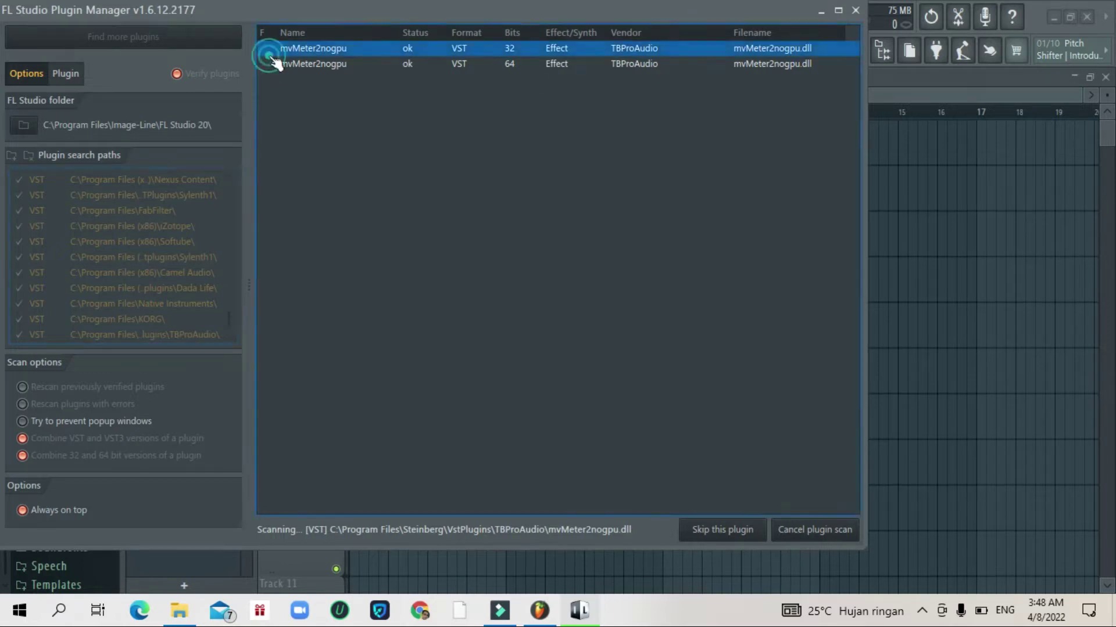
pyautogui.click(271, 68)
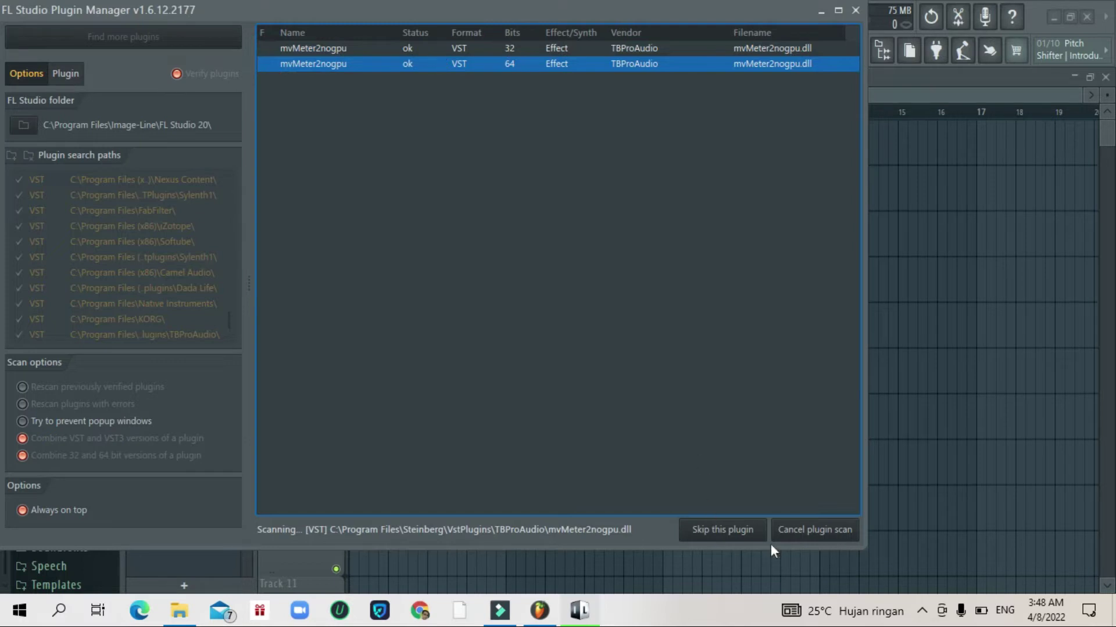
pyautogui.moveTo(588, 608)
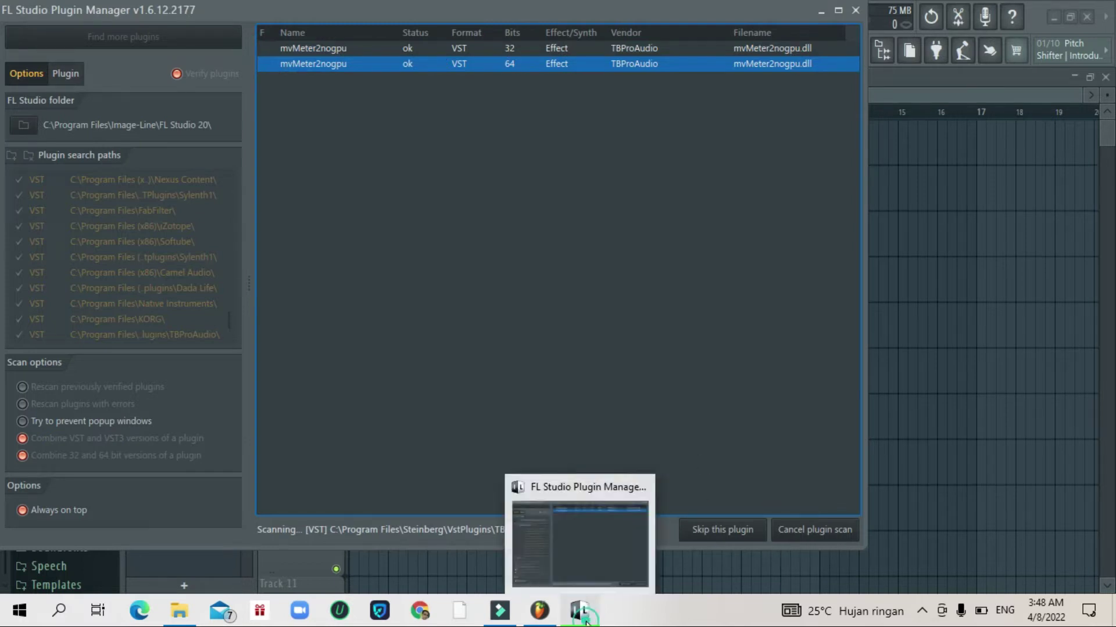
pyautogui.click(575, 492)
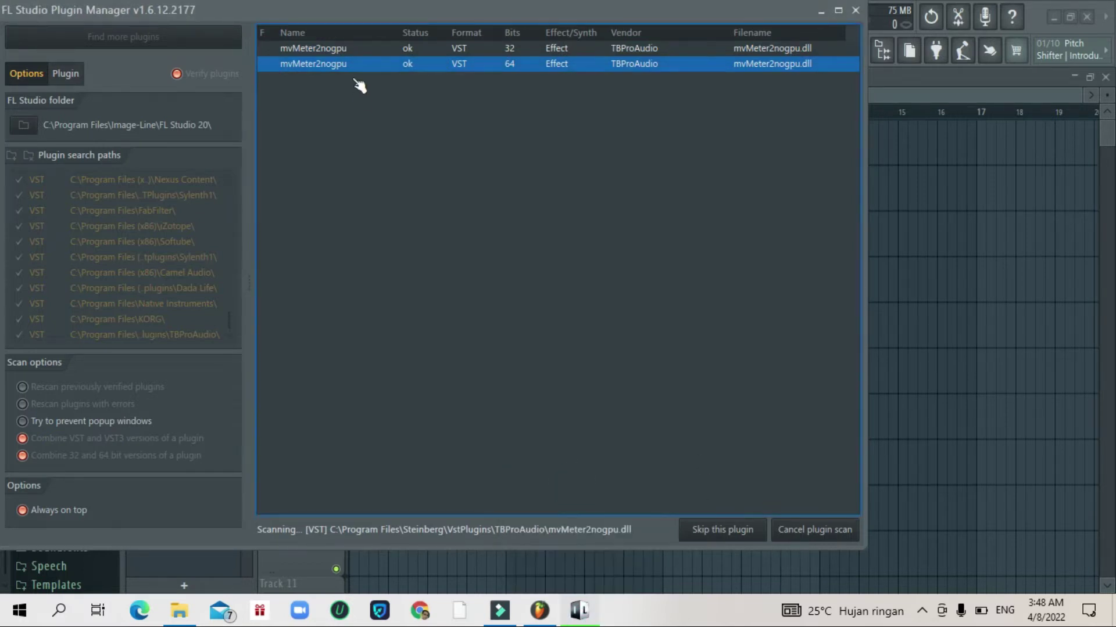